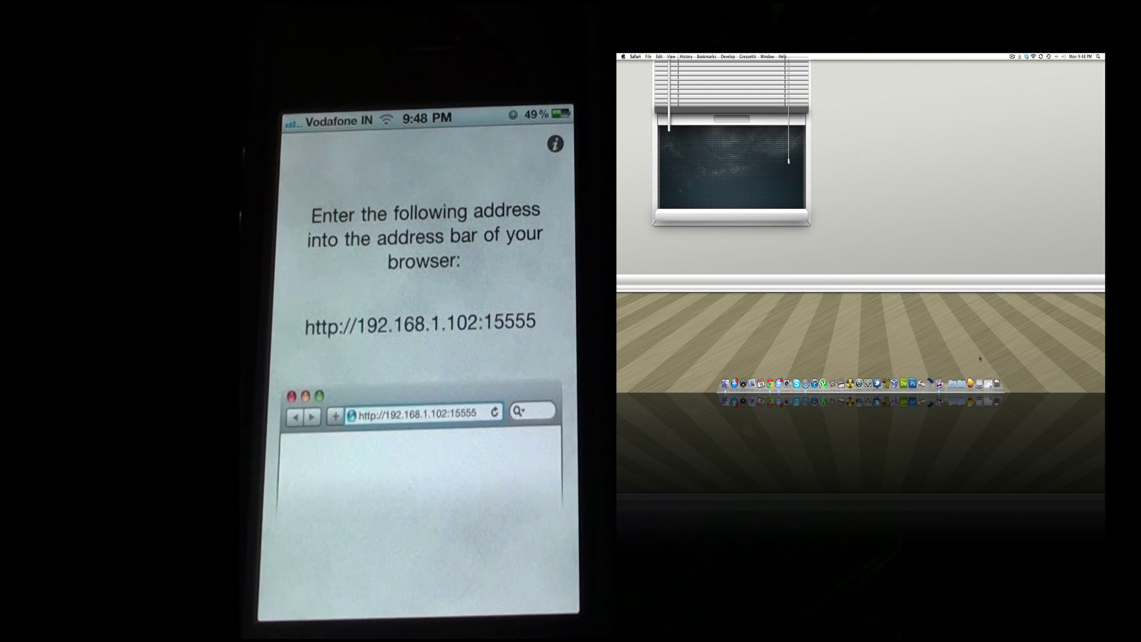
Launch Safari and load the phone's photo sharing page at 192.168.1.102:15555
left_click(986, 383)
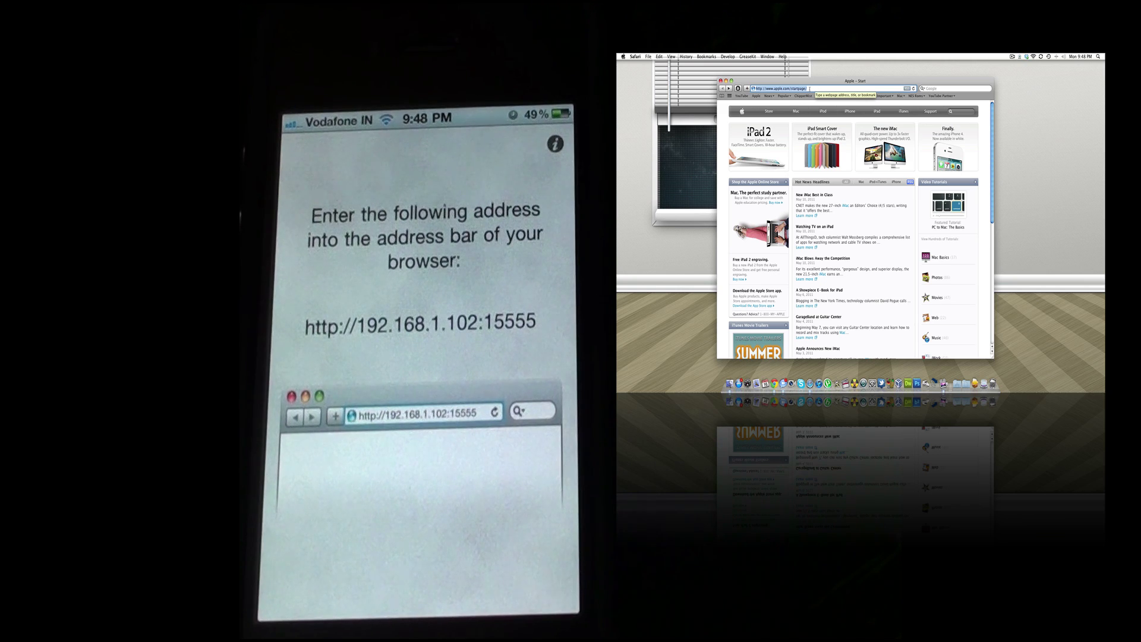
type("192.168.1.102:15555/")
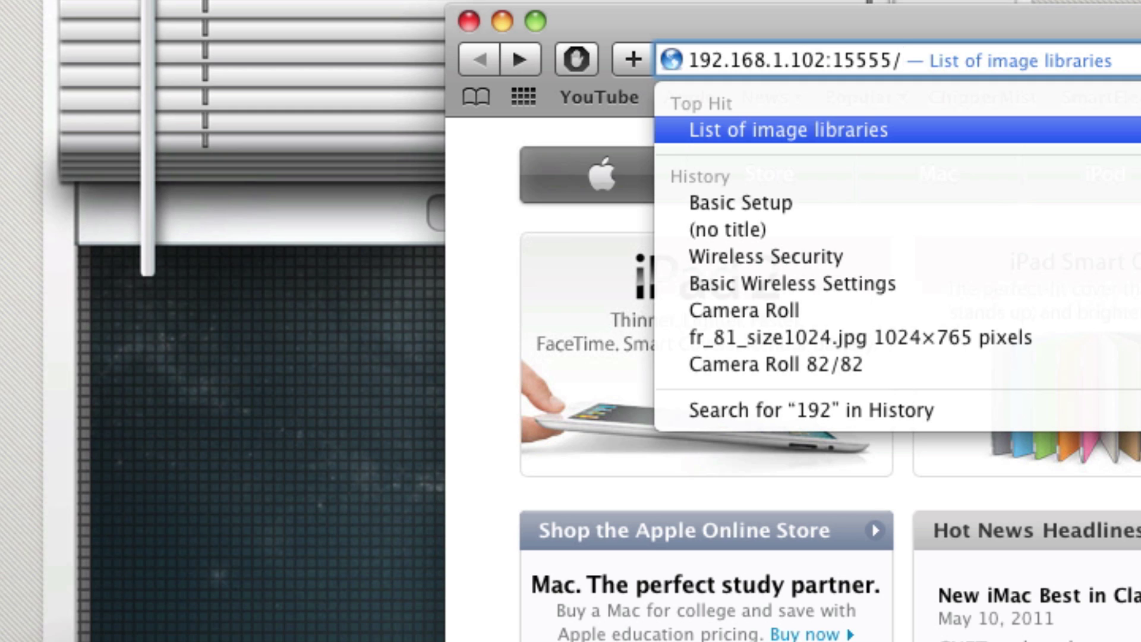
key("Return")
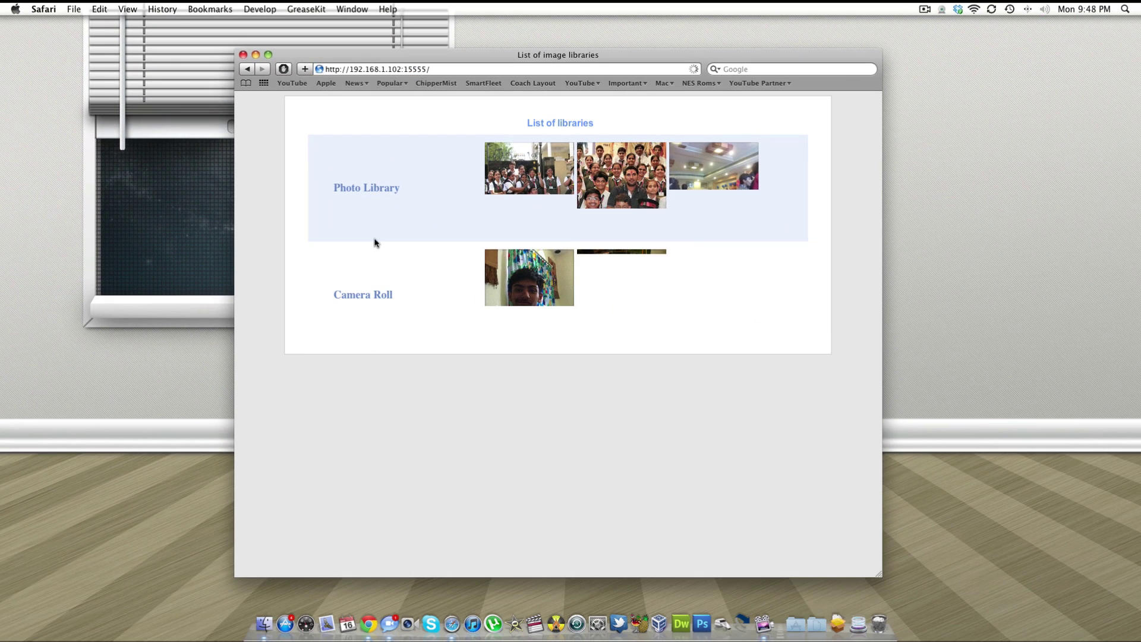
From Camera Roll, show photo 269 of 270, the monitor with the rainbow Apple wallpaper
left_click(397, 302)
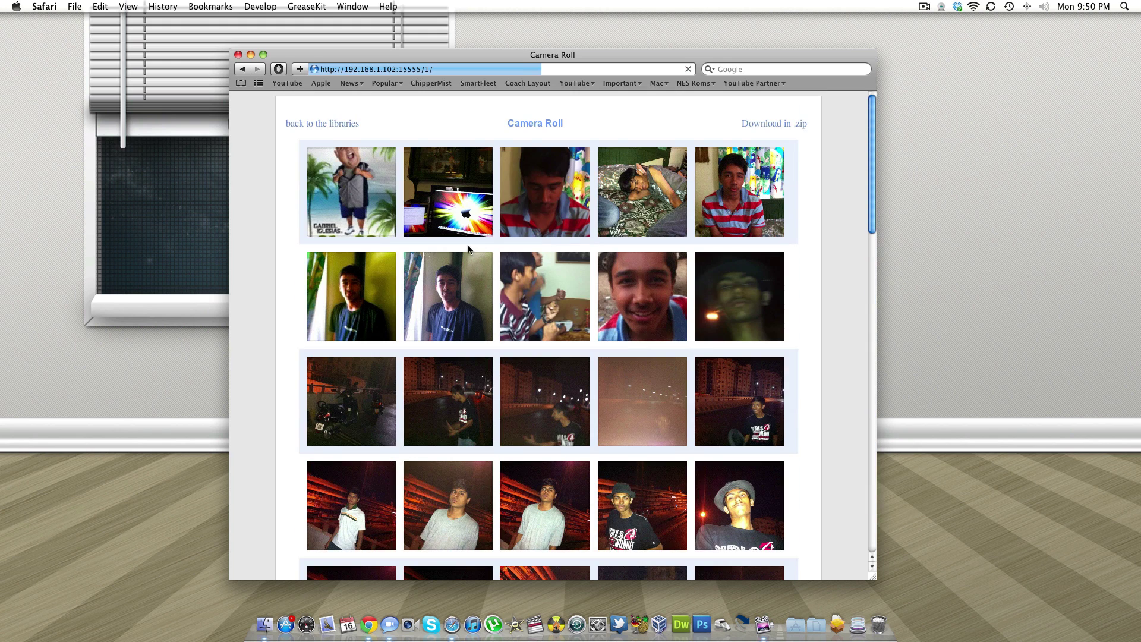
left_click(571, 274)
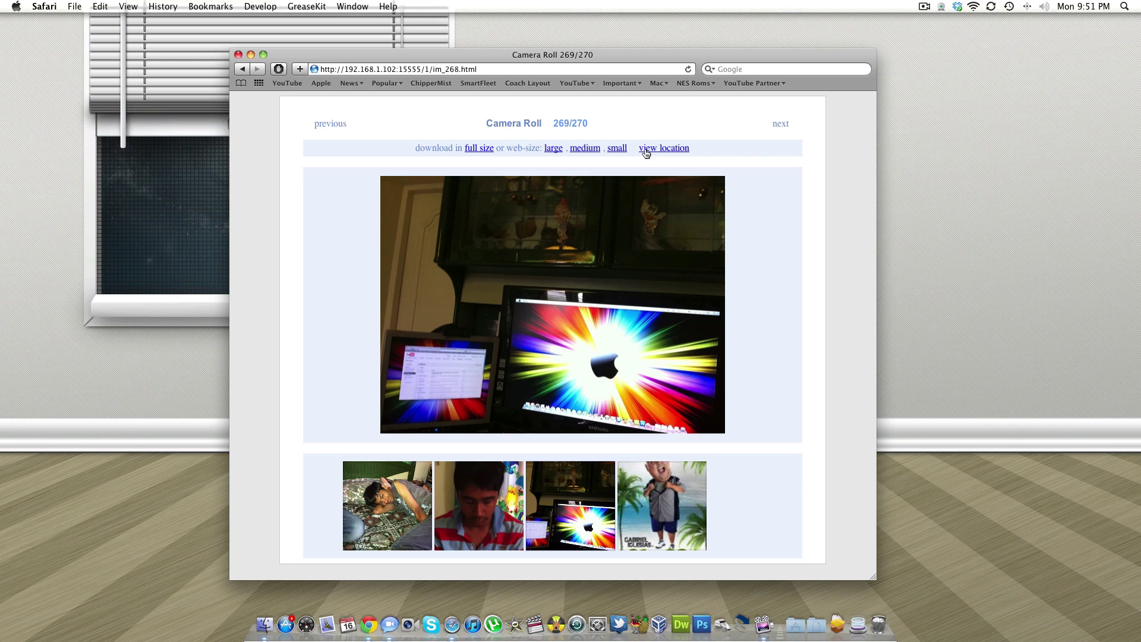
View the full-size 2592×1936 photo, zoom to actual size, then fit it back in the window
left_click(479, 148)
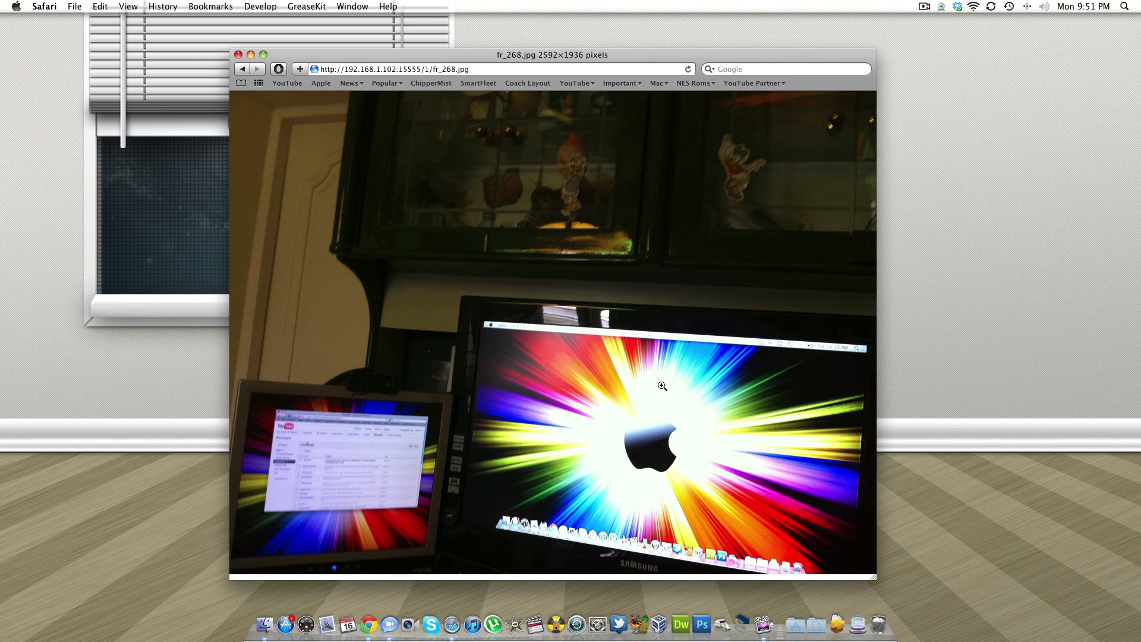
left_click(633, 382)
scroll(632, 382, "down", 3)
scroll(632, 382, "down", 5)
scroll(631, 382, "left", 10)
scroll(629, 376, "up", 5)
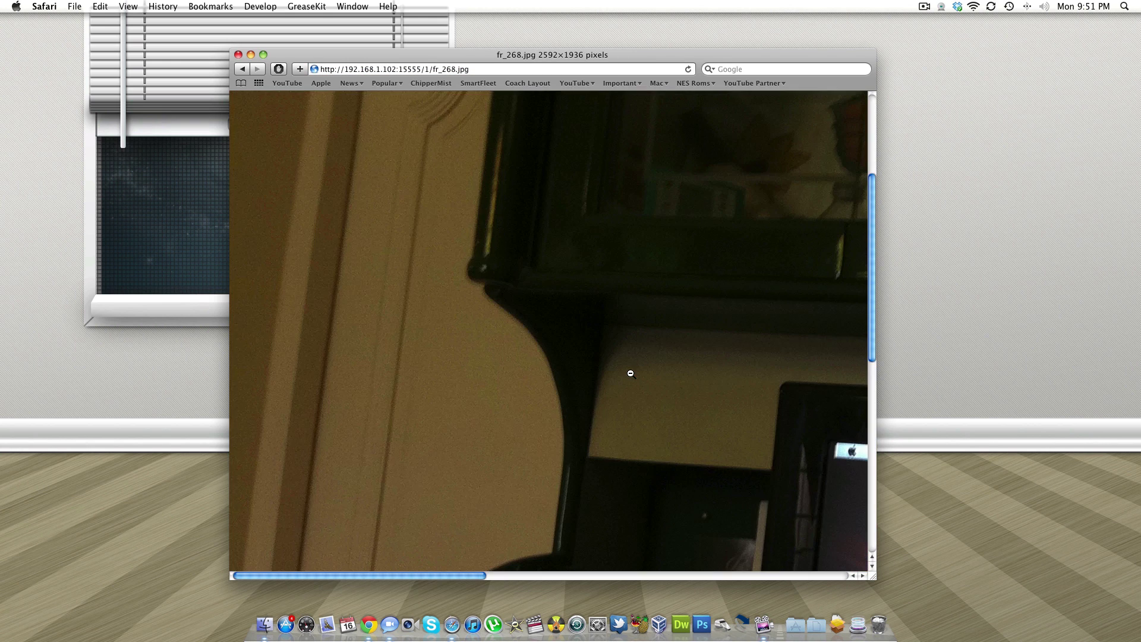
scroll(629, 377, "down", 5)
scroll(629, 377, "right", 5)
scroll(628, 377, "right", 3)
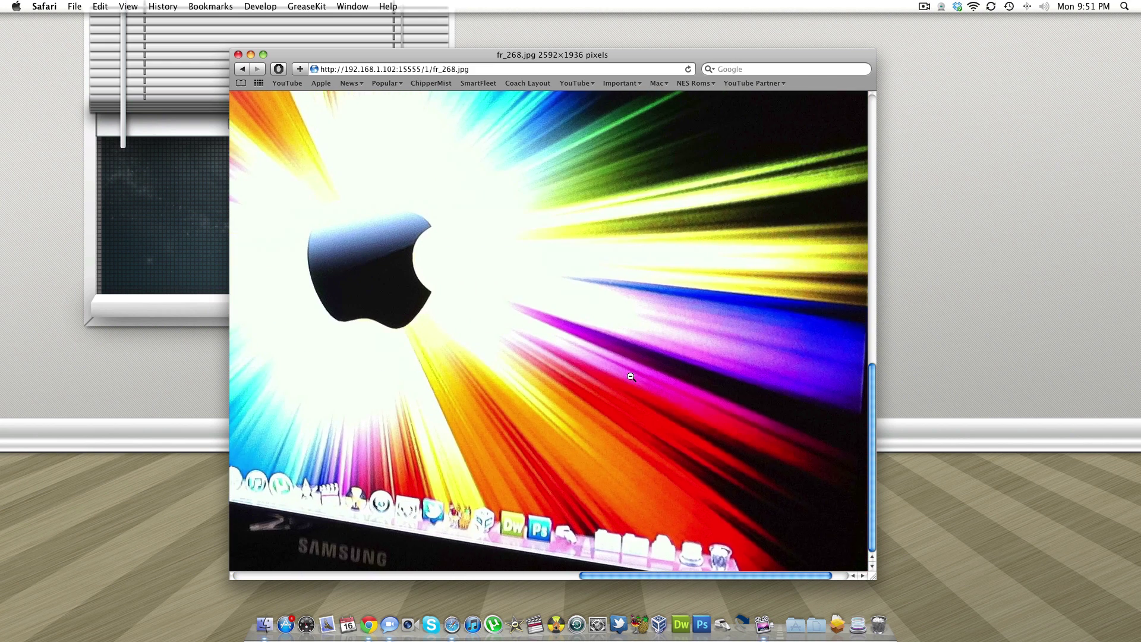
left_click(629, 376)
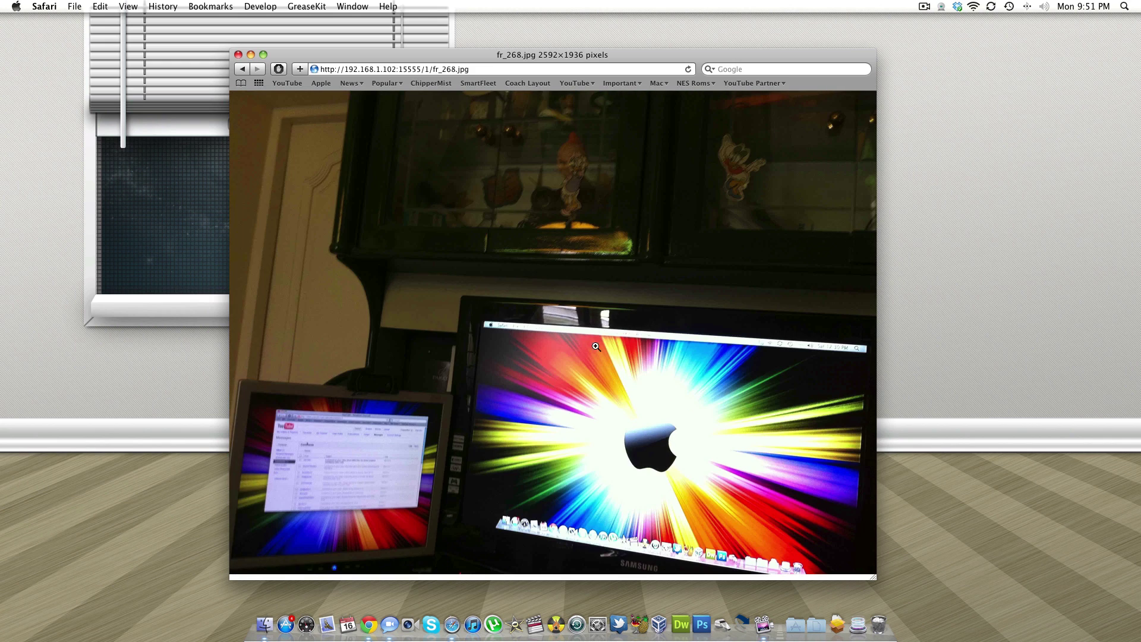
Save the full-size image to the Desktop as fr_268.jpg and reveal it among the desktop files
right_click(561, 339)
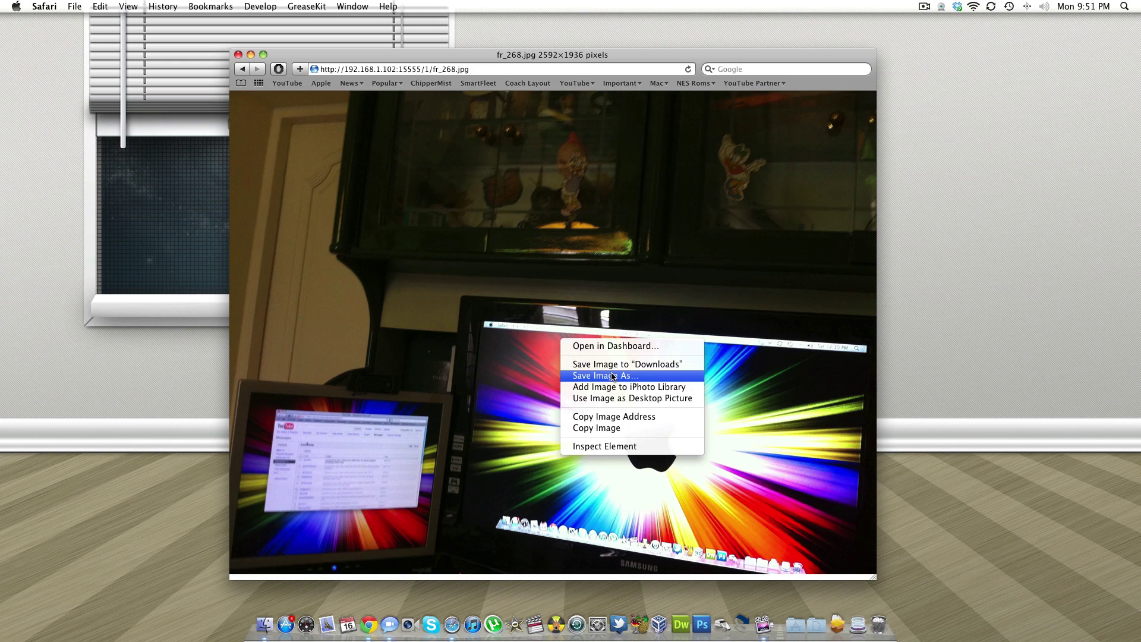
left_click(398, 361)
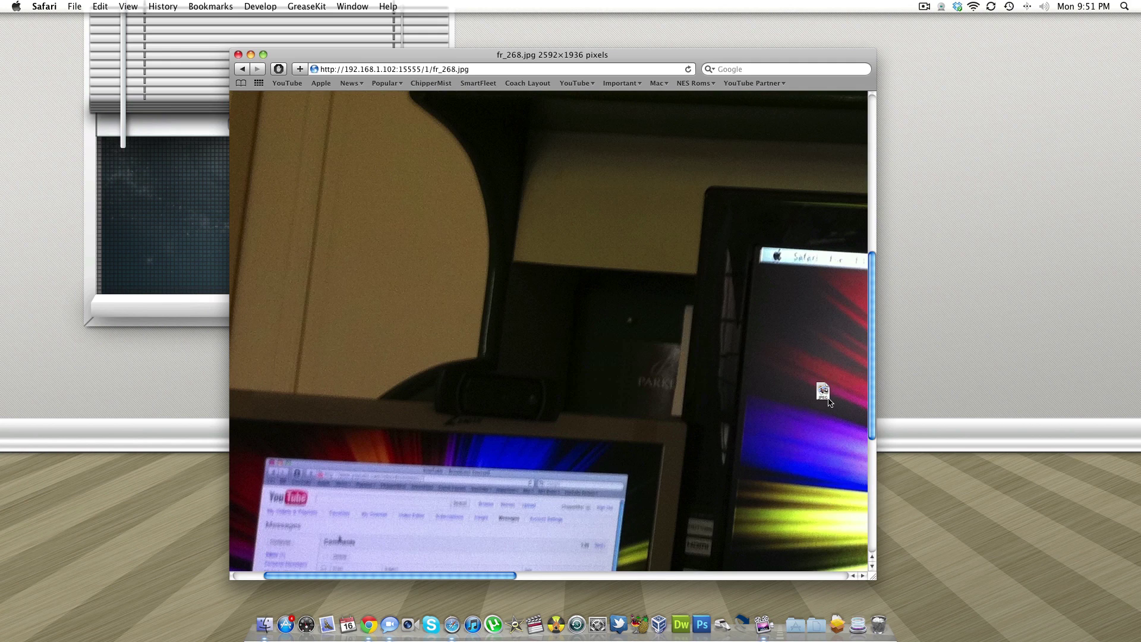
left_click(924, 8)
left_click(956, 79)
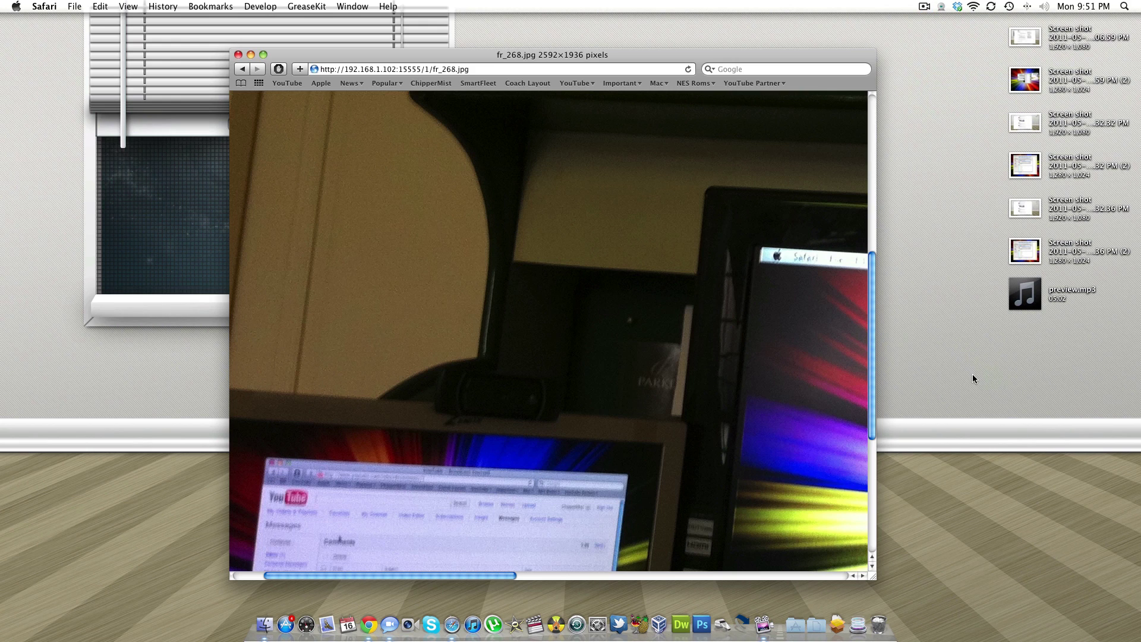
left_click(990, 404)
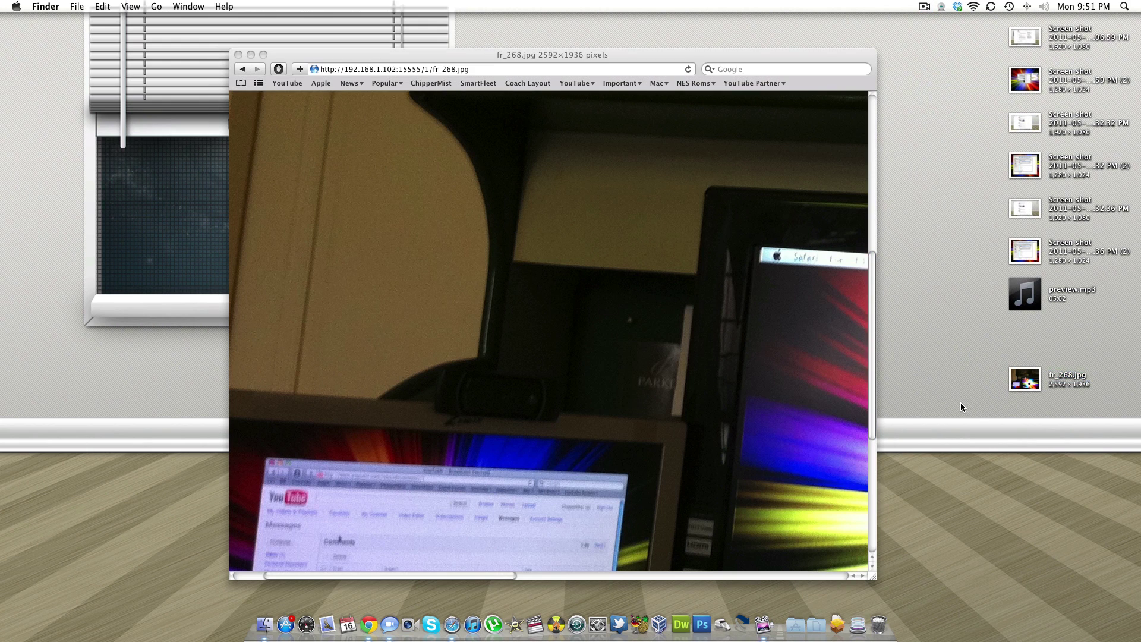